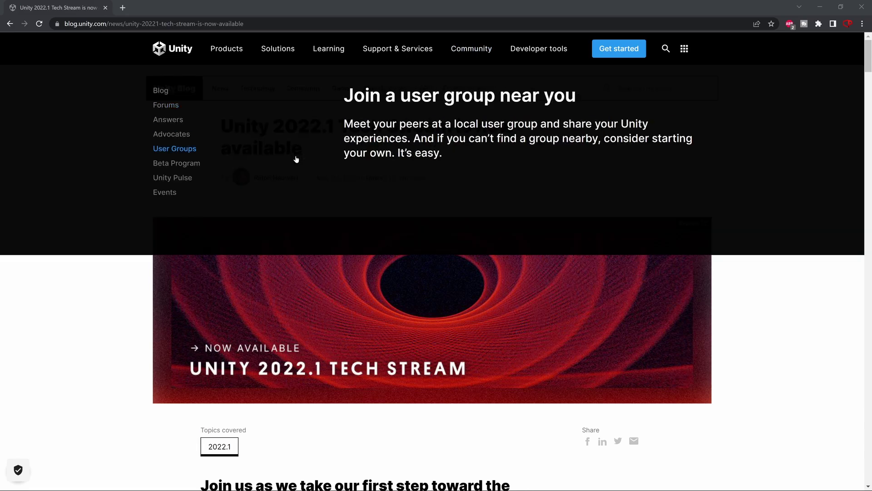
Step: Scroll the 2022.1 blog post past the Package Manager paragraph to the Platform optimizations node-graph image
scroll(444, 200, "down", 10)
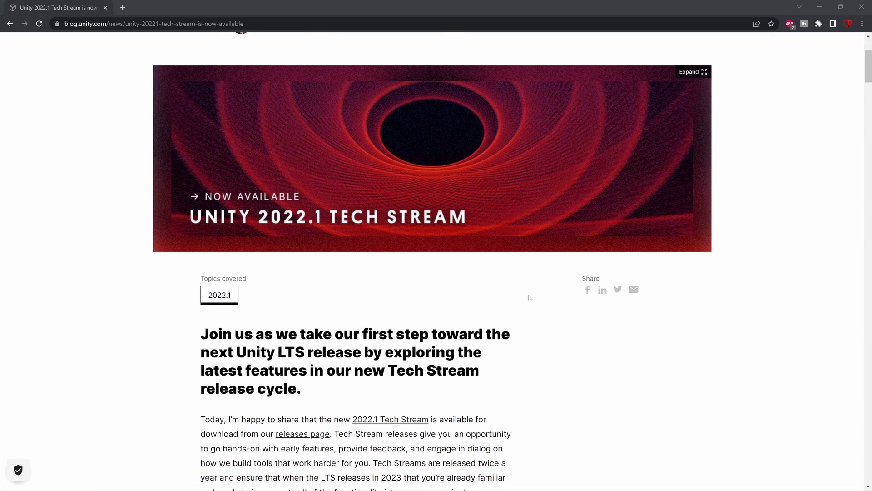
scroll(467, 295, "down", 5)
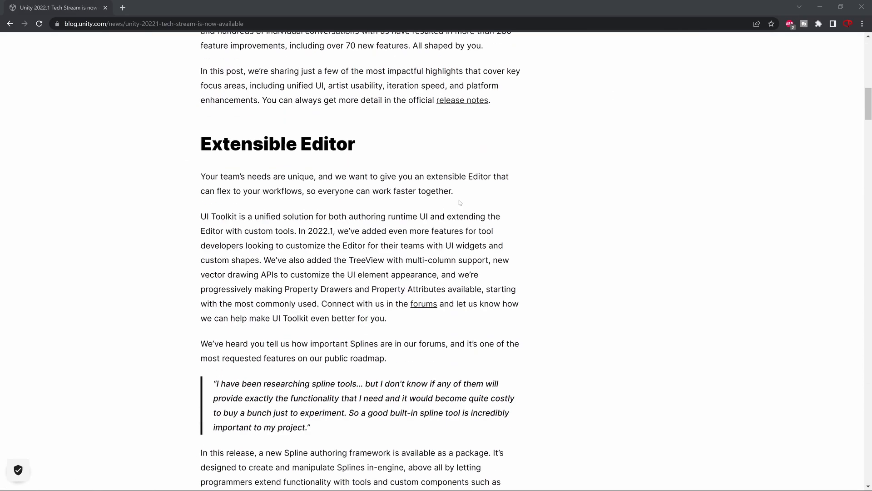
scroll(483, 207, "up", 14)
scroll(483, 207, "up", 1)
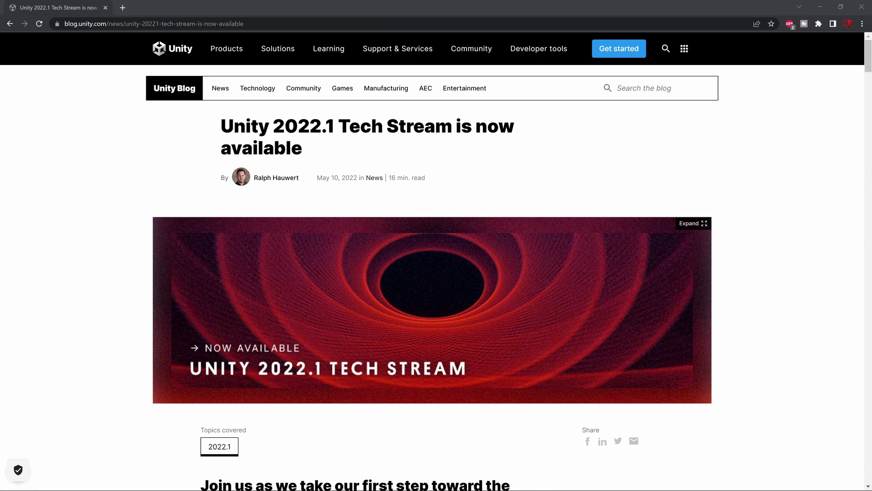
scroll(373, 235, "down", 3)
scroll(517, 321, "up", 3)
scroll(378, 176, "down", 7)
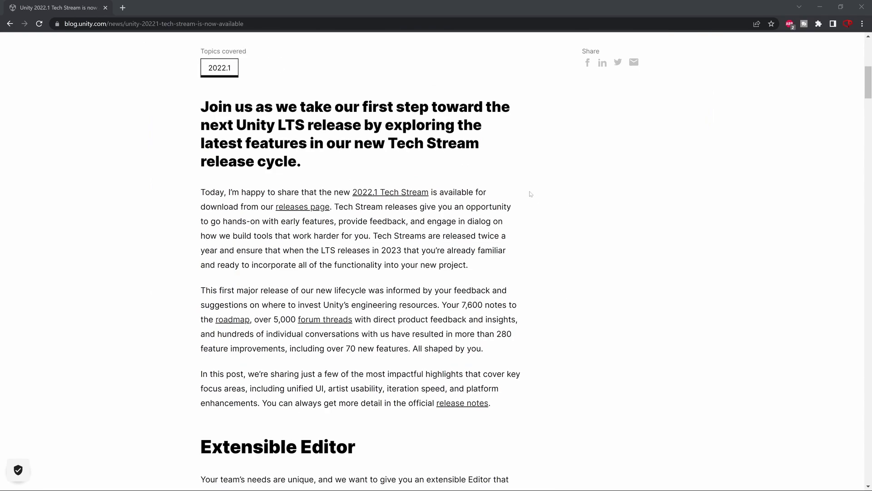
scroll(570, 203, "down", 6)
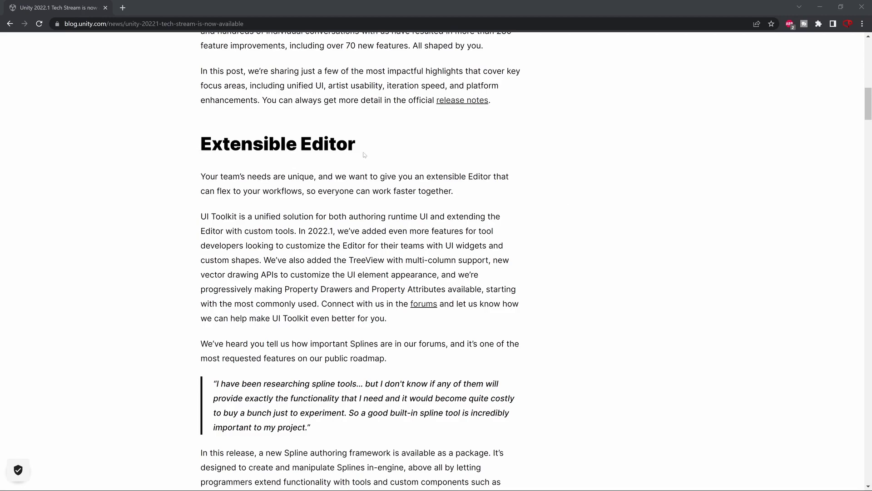
scroll(364, 155, "down", 14)
scroll(480, 346, "up", 7)
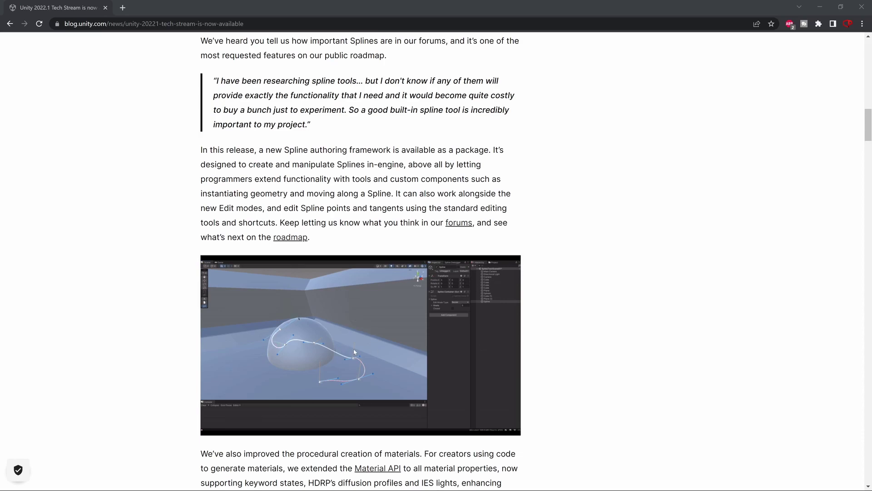
scroll(189, 94, "down", 10)
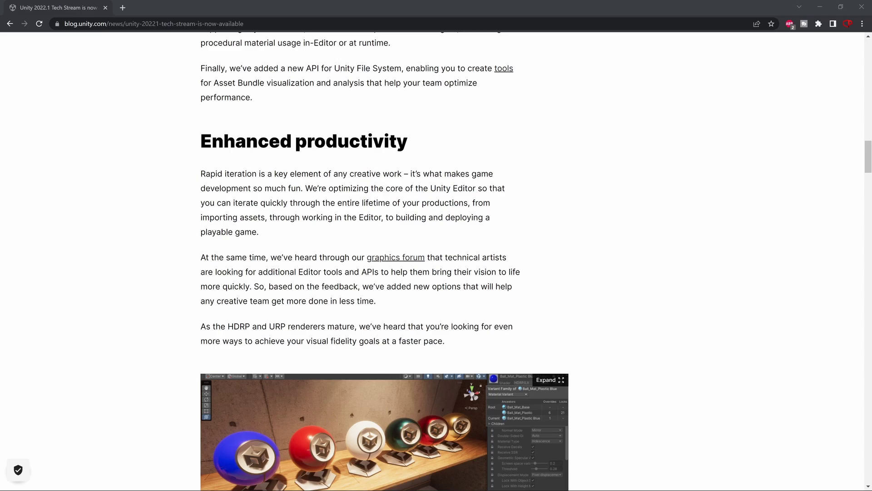
scroll(581, 236, "down", 15)
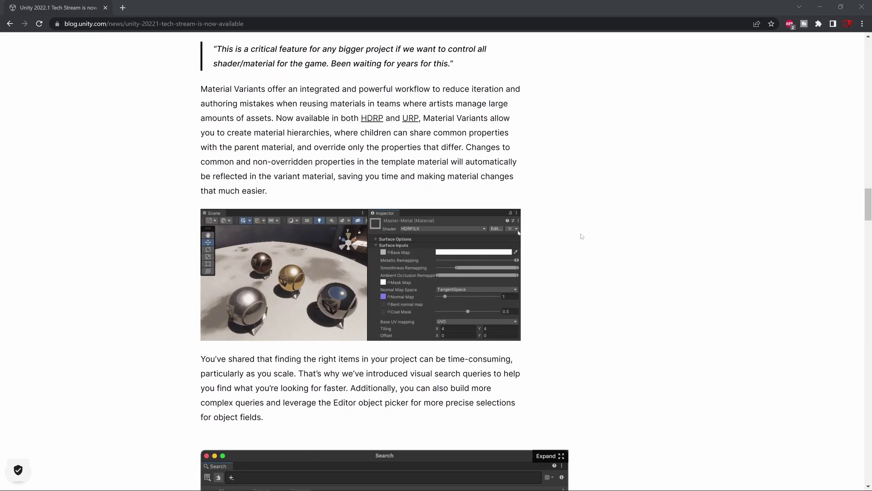
scroll(581, 236, "down", 8)
scroll(636, 273, "down", 8)
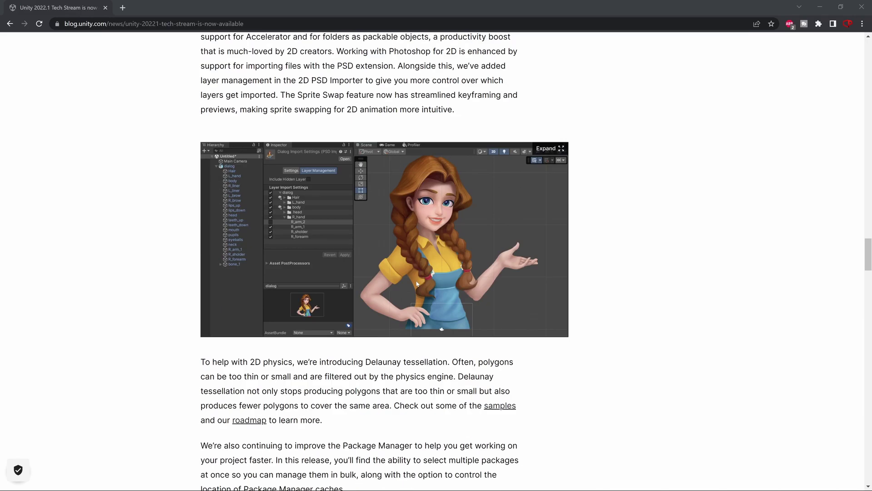
scroll(651, 326, "up", 3)
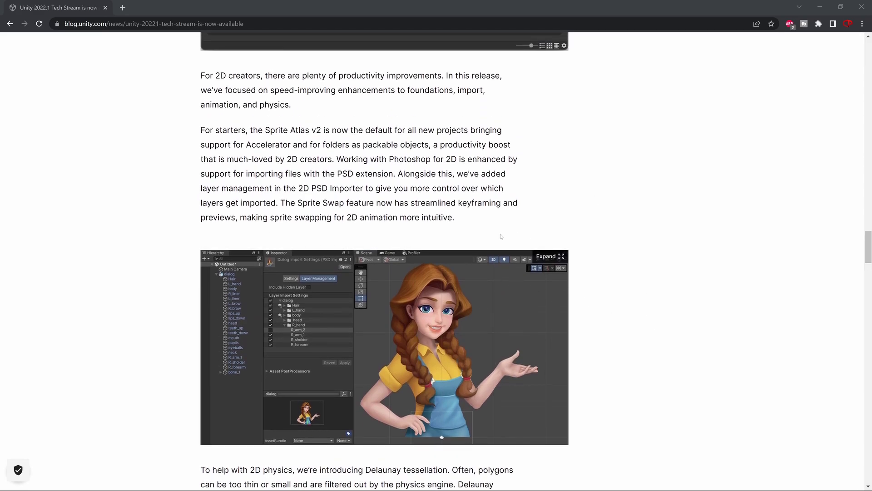
scroll(501, 254, "down", 12)
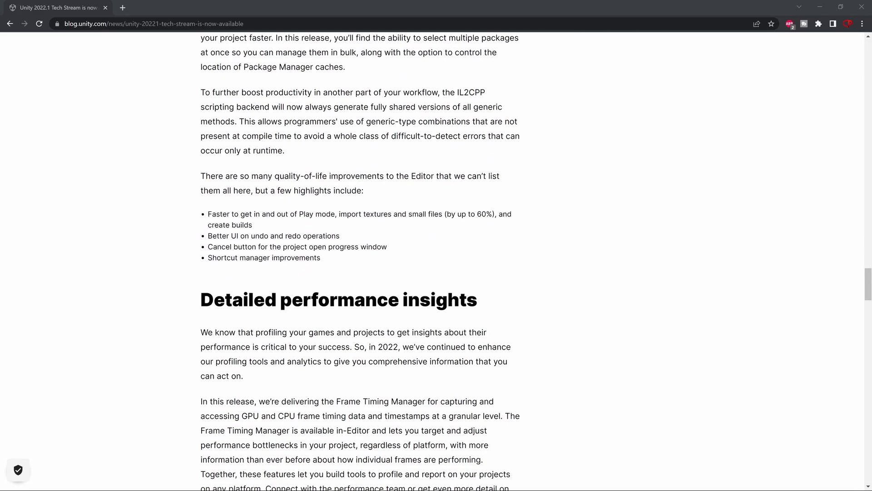
scroll(584, 284, "down", 8)
scroll(584, 285, "up", 5)
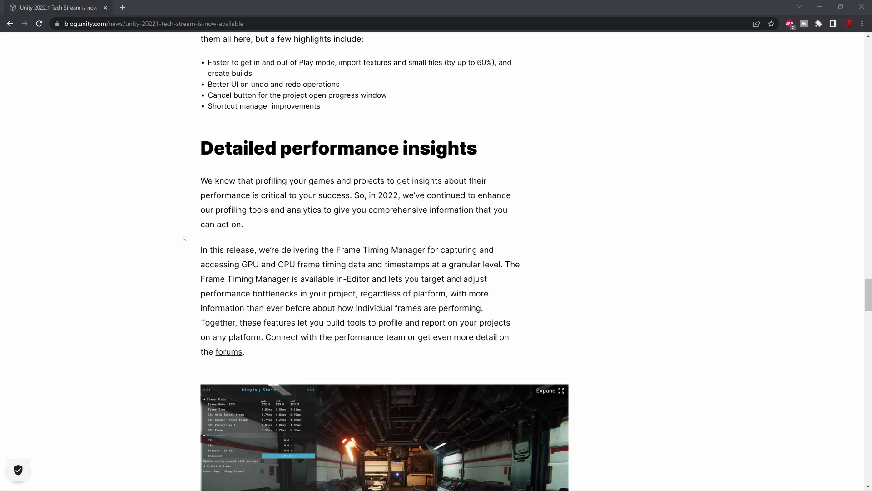
scroll(478, 219, "down", 8)
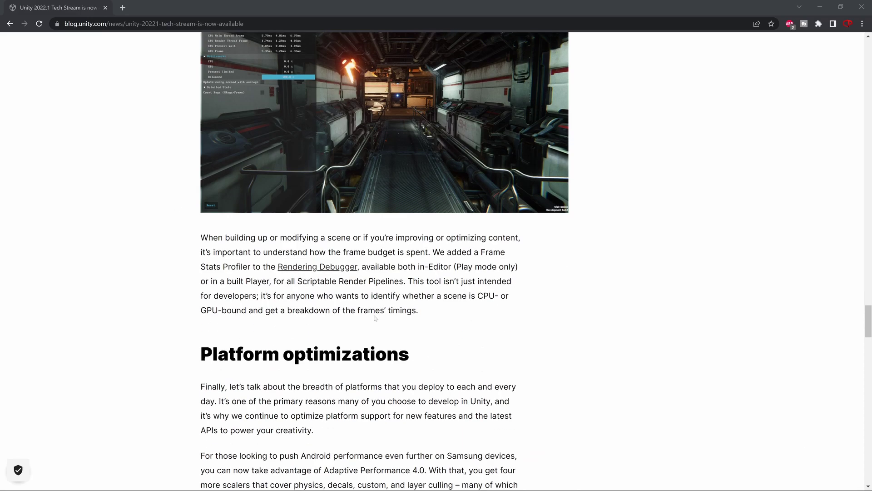
scroll(497, 356, "down", 7)
scroll(681, 389, "up", 6)
scroll(439, 346, "down", 5)
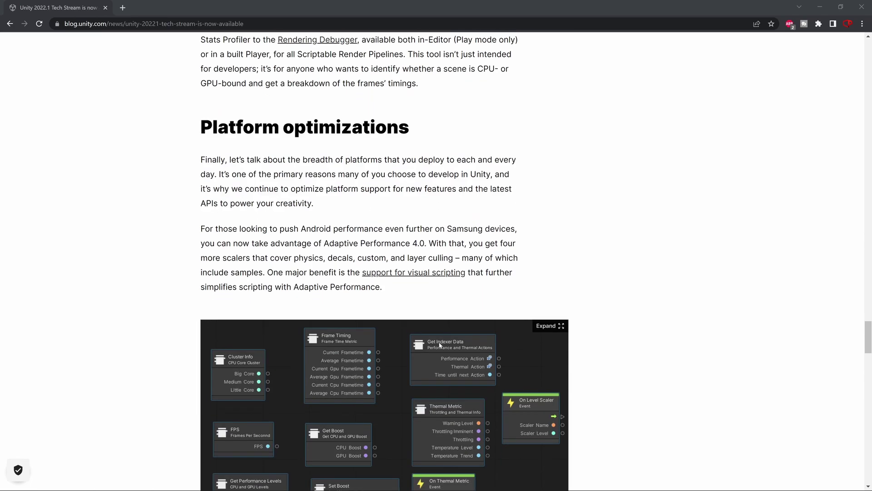
scroll(311, 305, "down", 3)
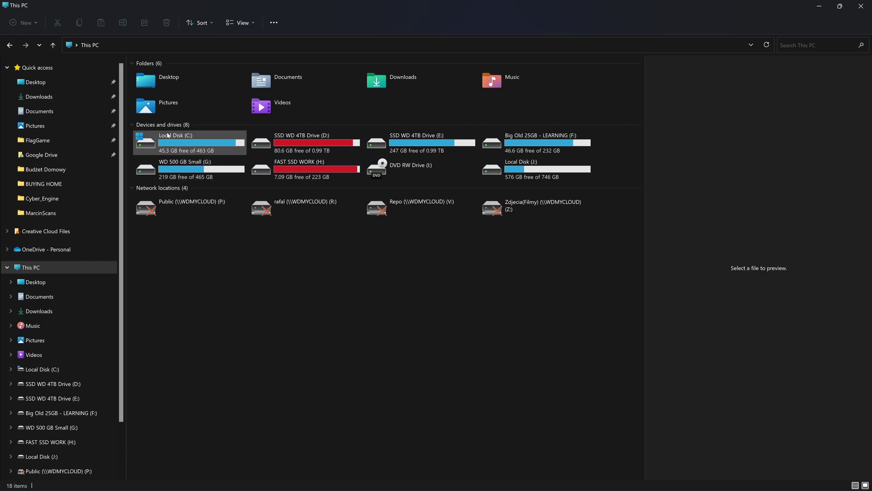
Step: Open the J:\UNITY_ASSETS\packages folder on Local Disk (J:)
double_click(522, 169)
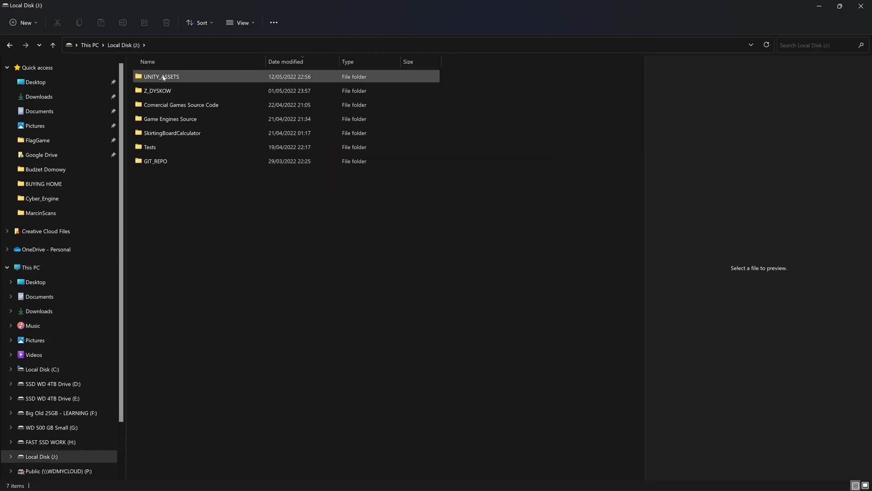
double_click(157, 75)
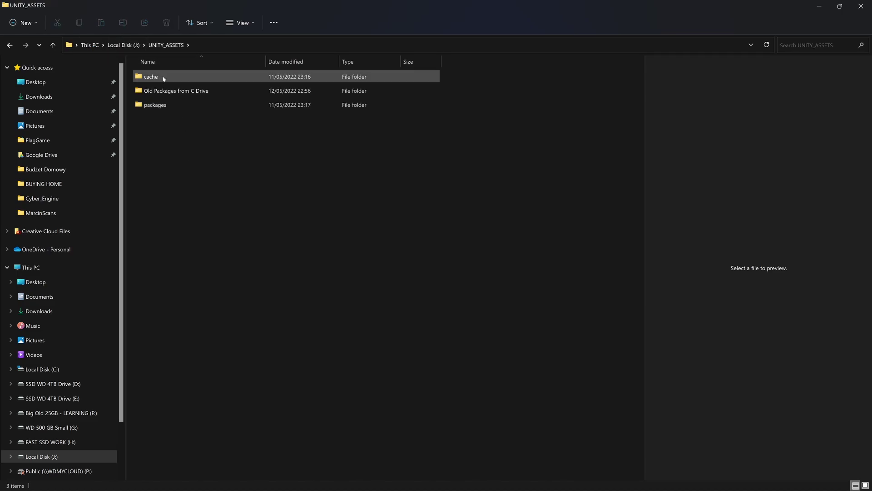
double_click(157, 105)
Step: Check the Asset Store-5.x folder's properties to confirm it holds 67.3 GB
left_click(165, 78)
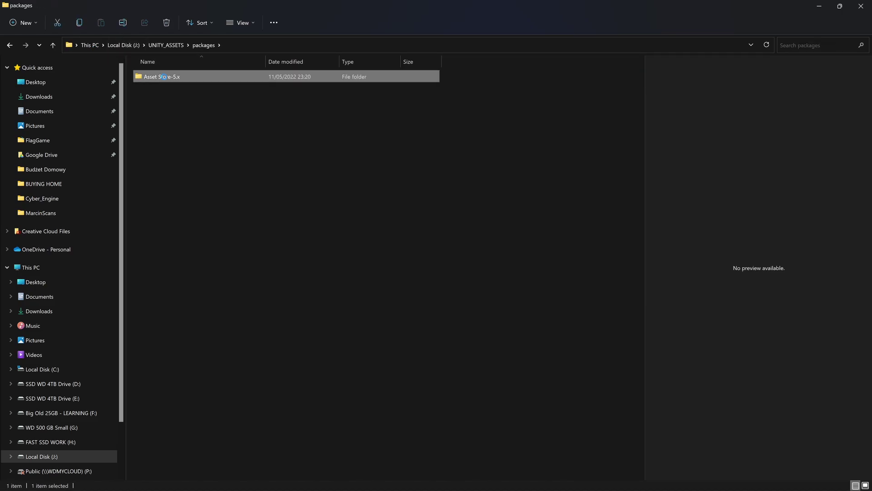
right_click(167, 80)
left_click(198, 249)
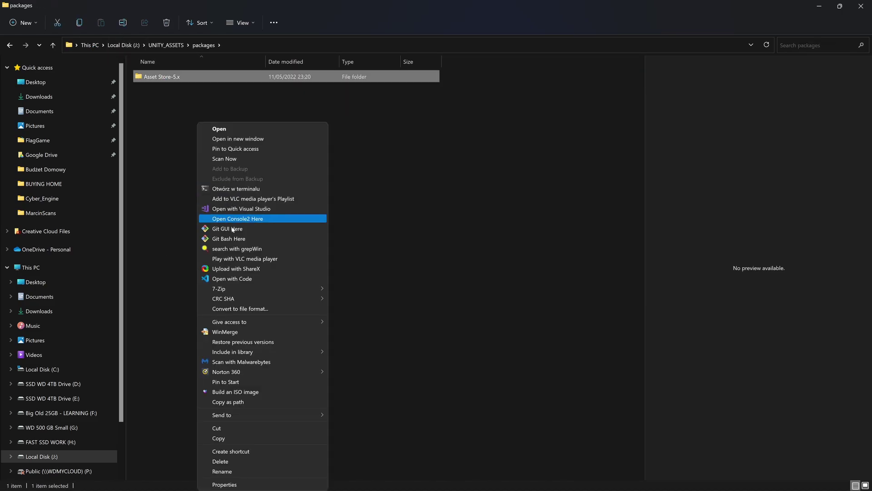
left_click(248, 483)
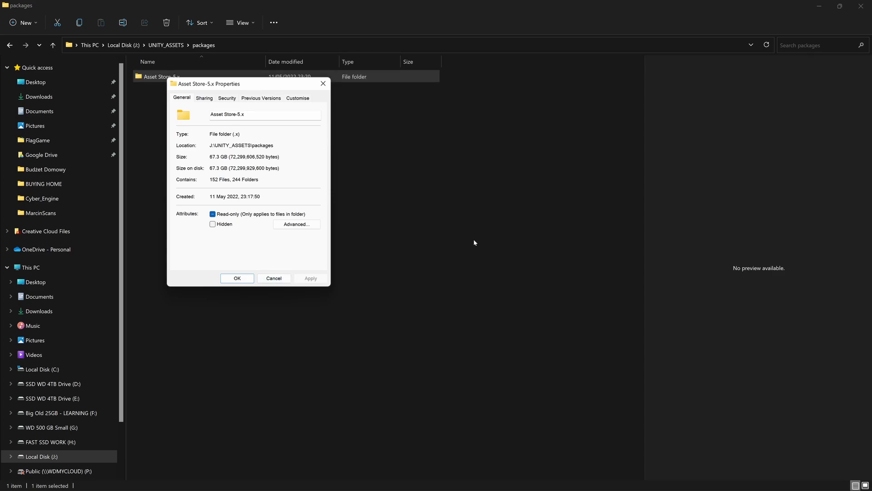
left_click(322, 83)
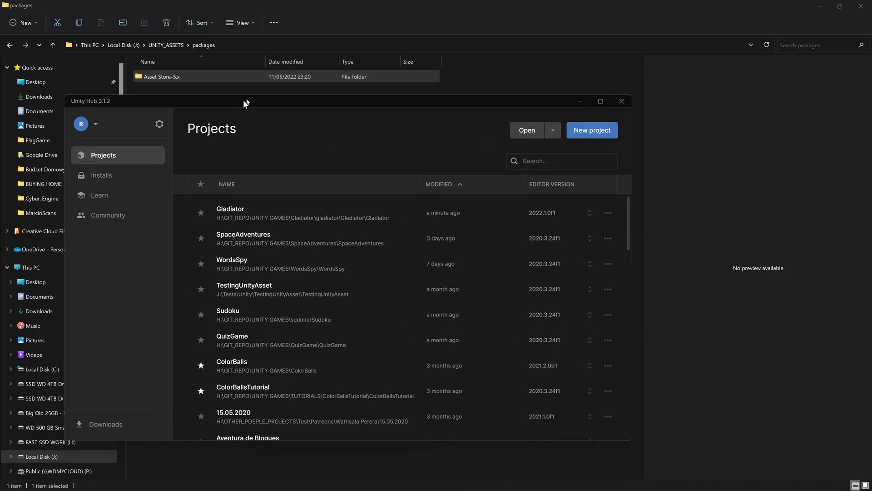
Step: Show the Installs page with 2022.1.0f1 listed first, briefly previewing installable editor versions
left_click(119, 167)
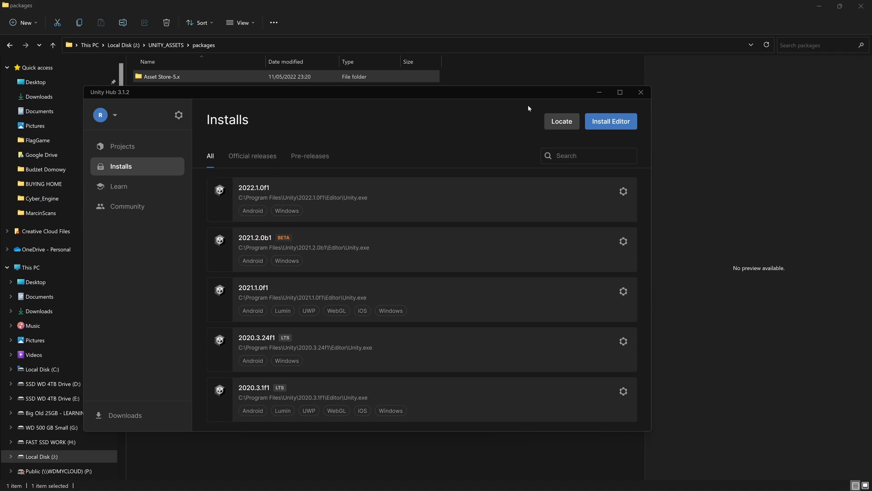
left_click(609, 121)
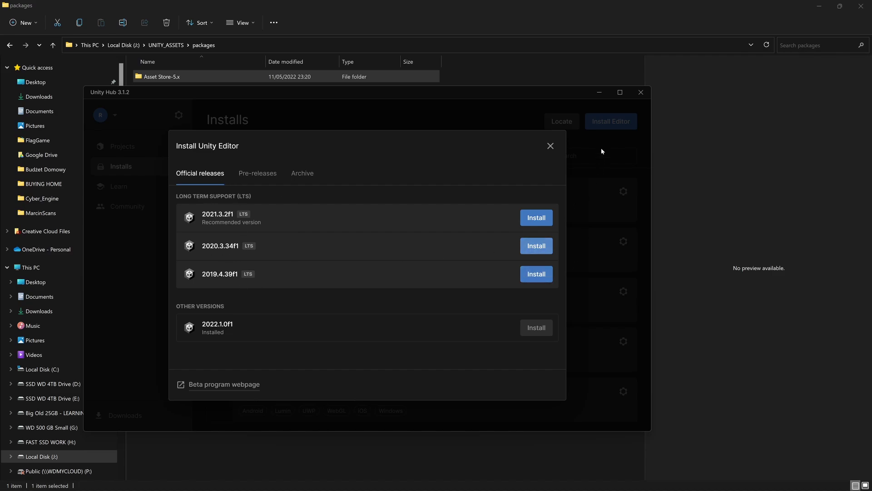
left_click(550, 146)
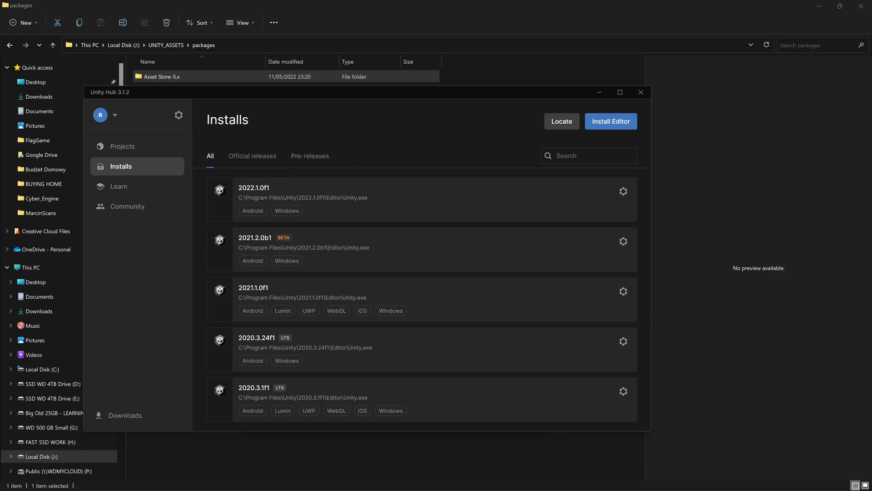
Step: Bring the Gladiator project's Unity Editor forward and do a short Play test run
left_click(819, 6)
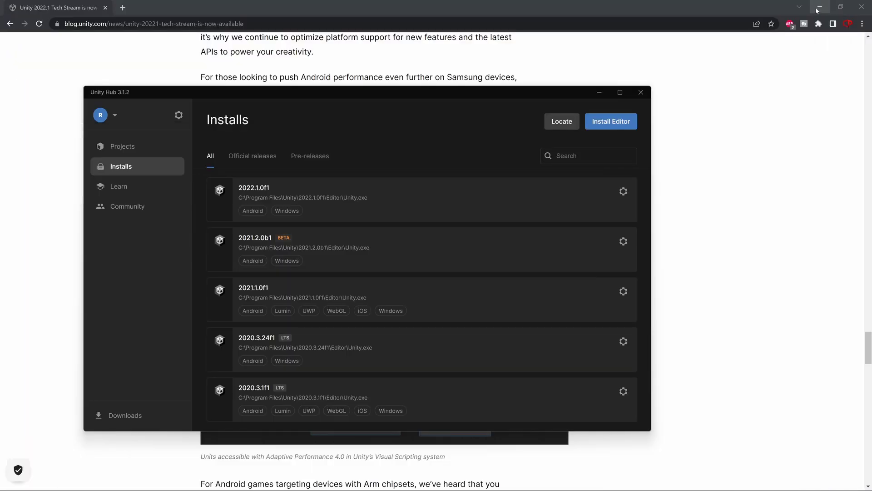
left_click(813, 10)
left_click(819, 7)
left_click(771, 162)
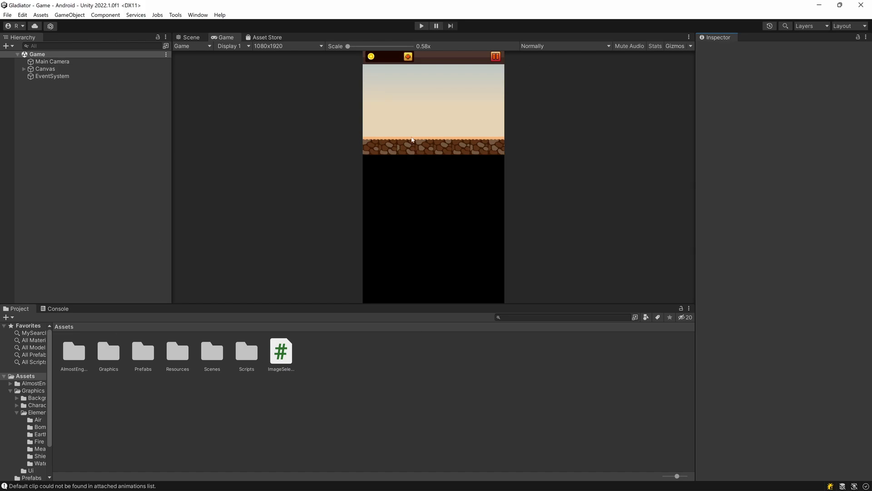
left_click(422, 26)
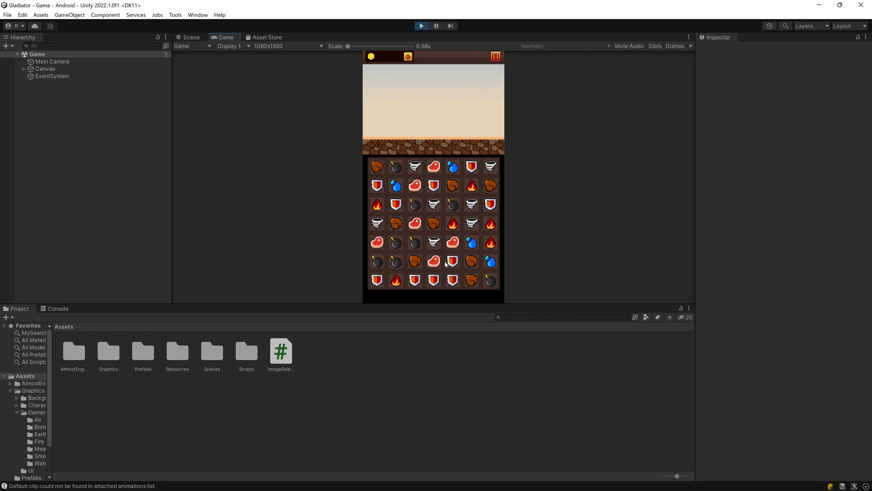
left_click(417, 26)
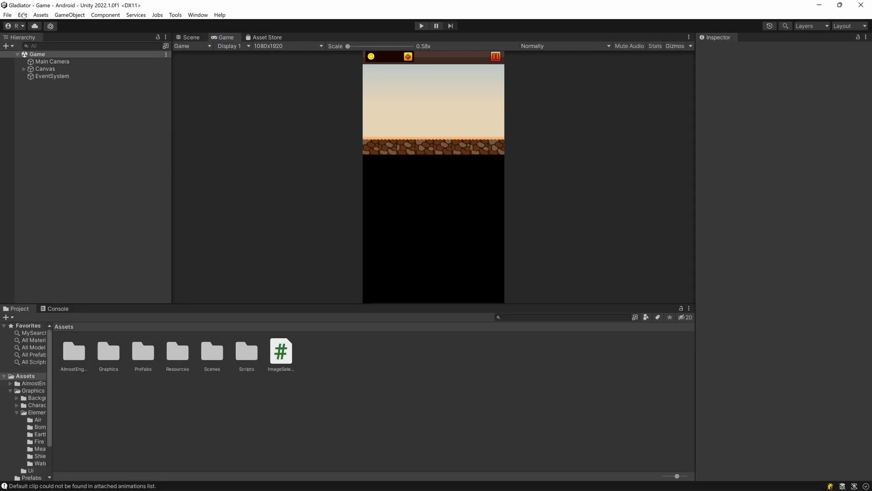
Step: Open the Package Manager preferences and expand the Packages cache location folder options
left_click(23, 15)
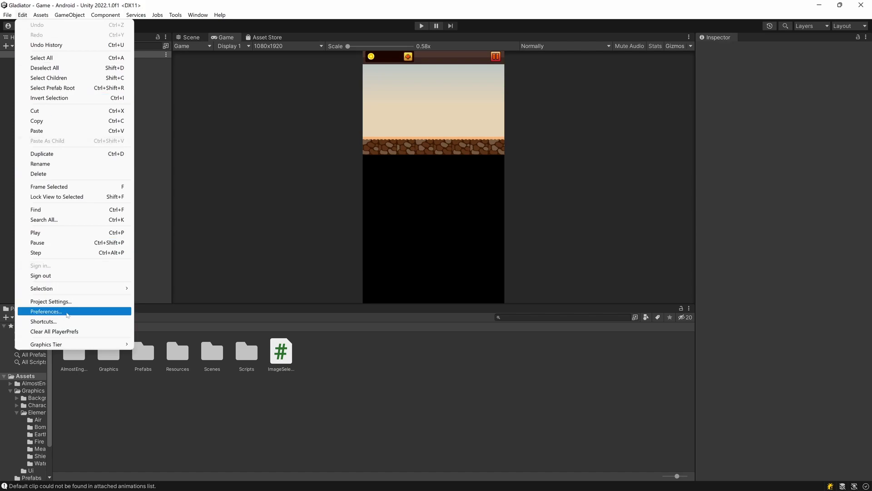
left_click(46, 311)
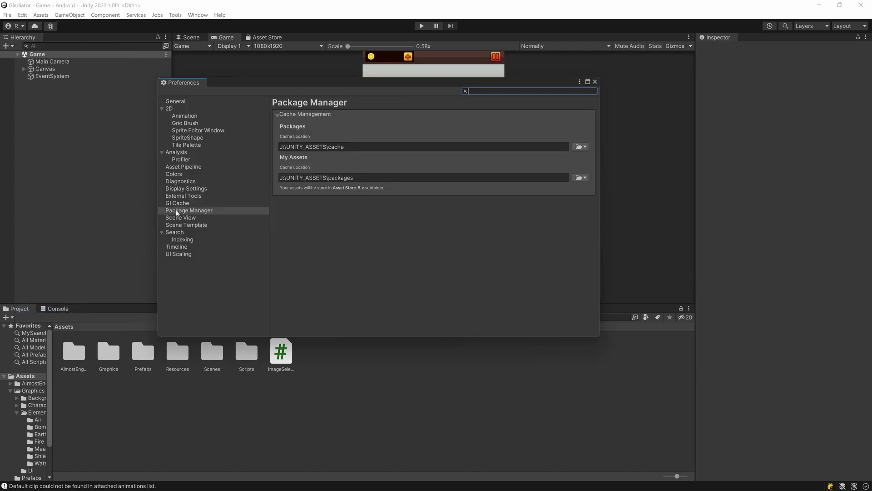
left_click(177, 212)
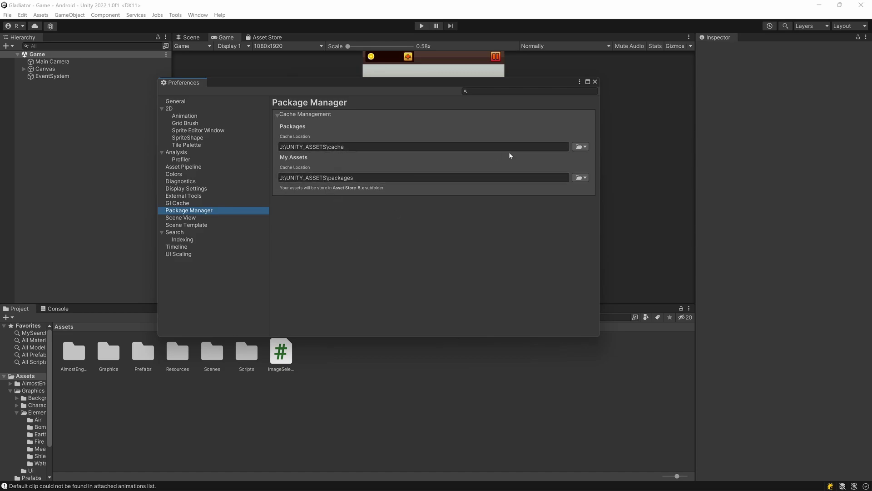
left_click(581, 146)
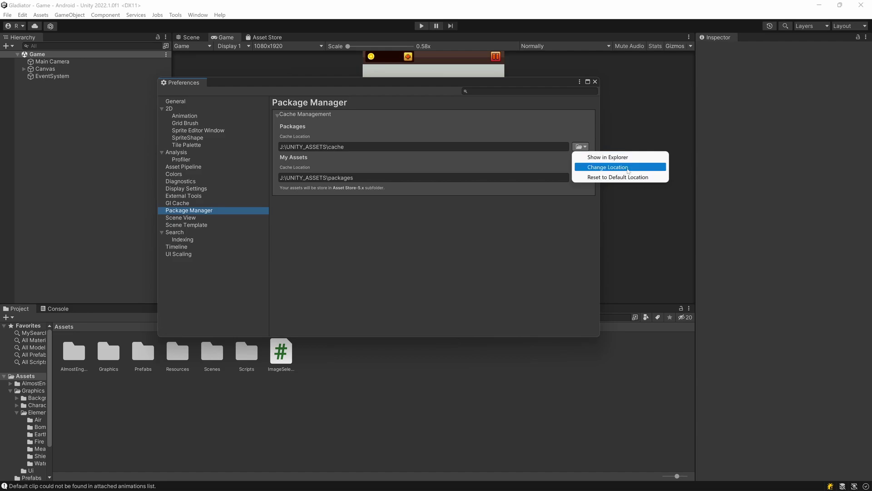
left_click(628, 167)
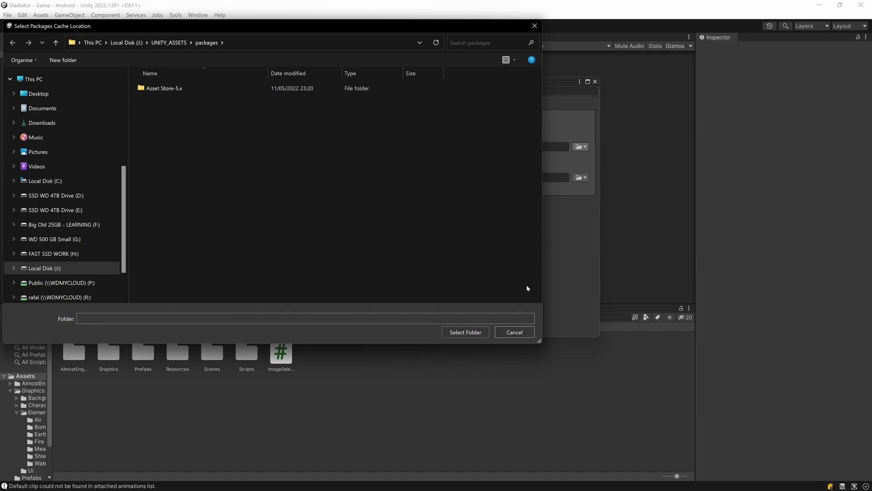
left_click(512, 334)
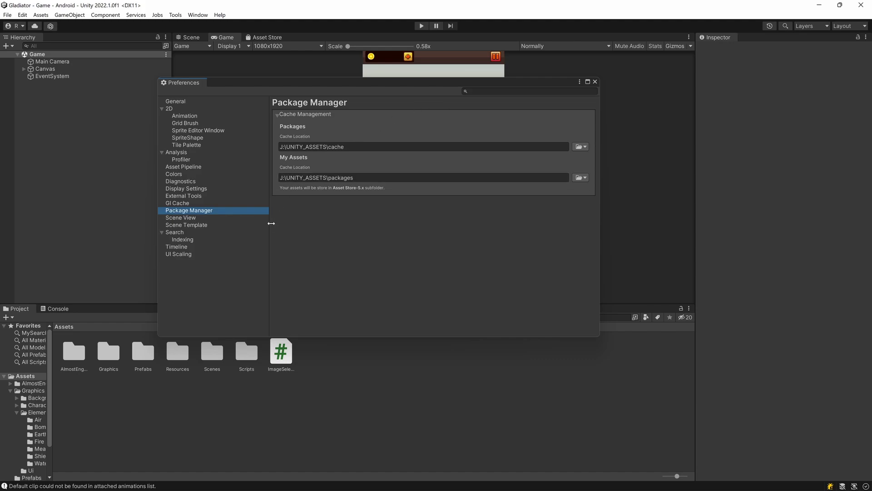
left_click_drag(229, 82, 207, 100)
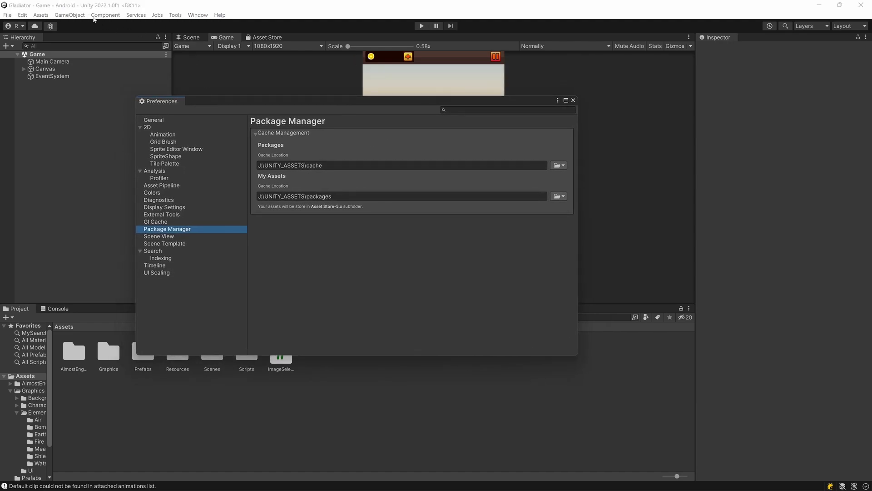